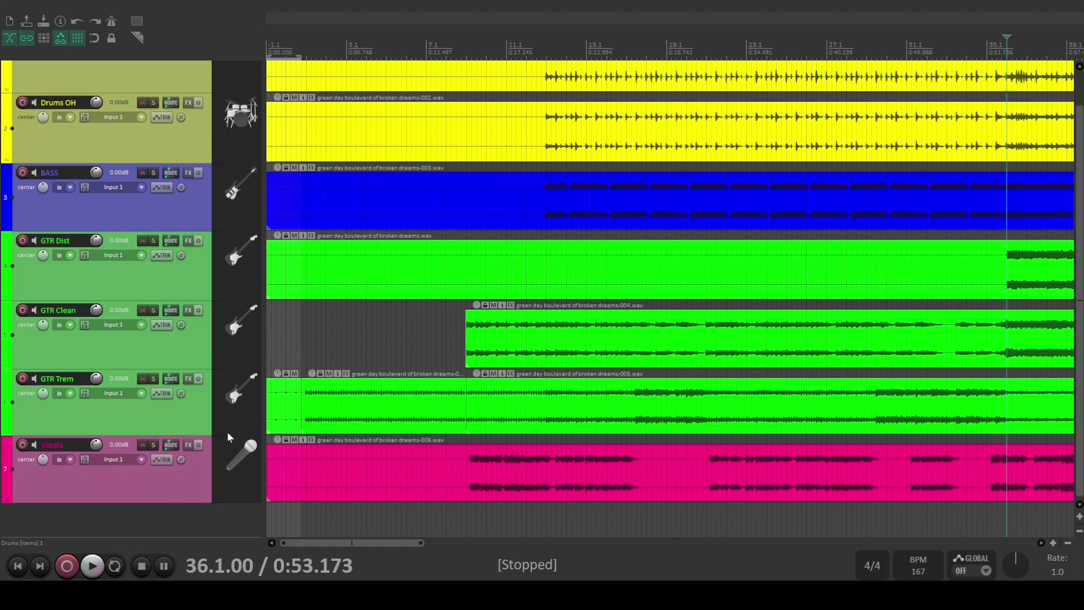
- Insert a new track above Drums OH and name it GTR
{"action": "key", "text": "ctrl+t"}
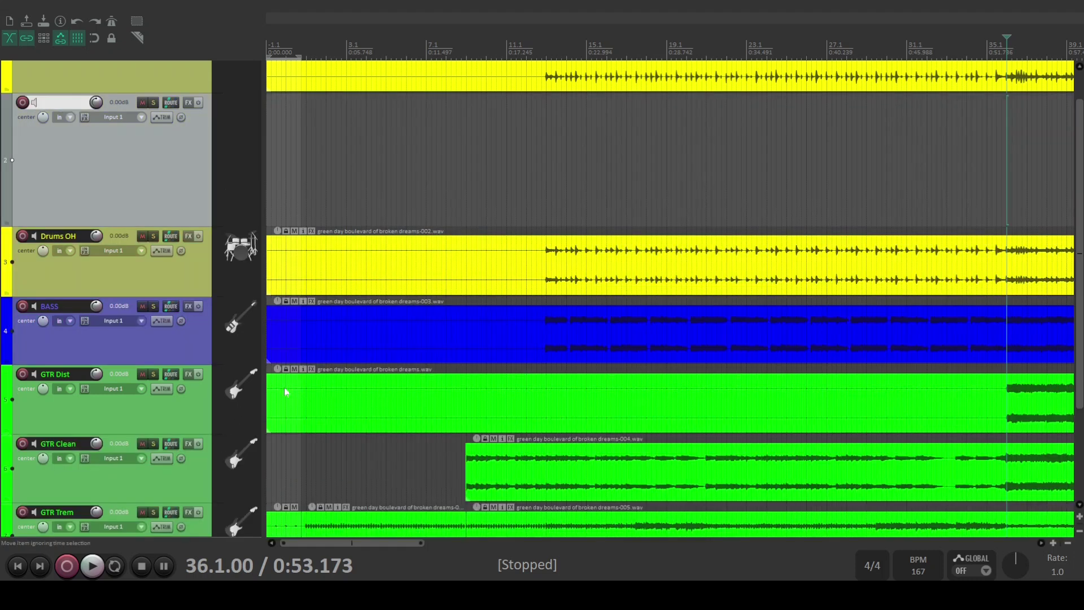
{"action": "double_click", "coordinate": [76, 99]}
{"action": "type", "text": "GTR"}
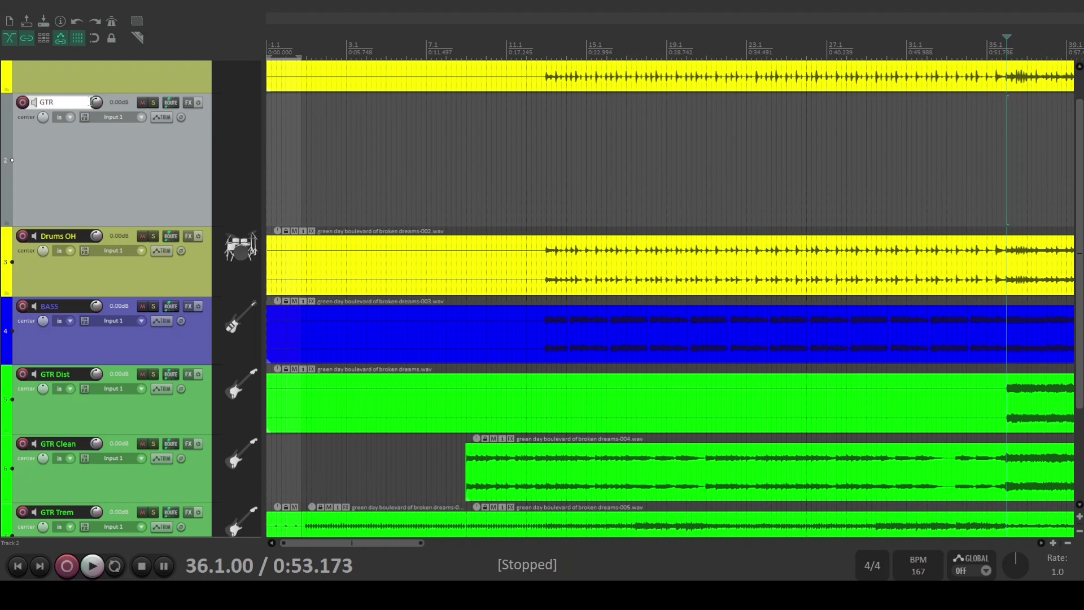
{"action": "key", "text": "Return"}
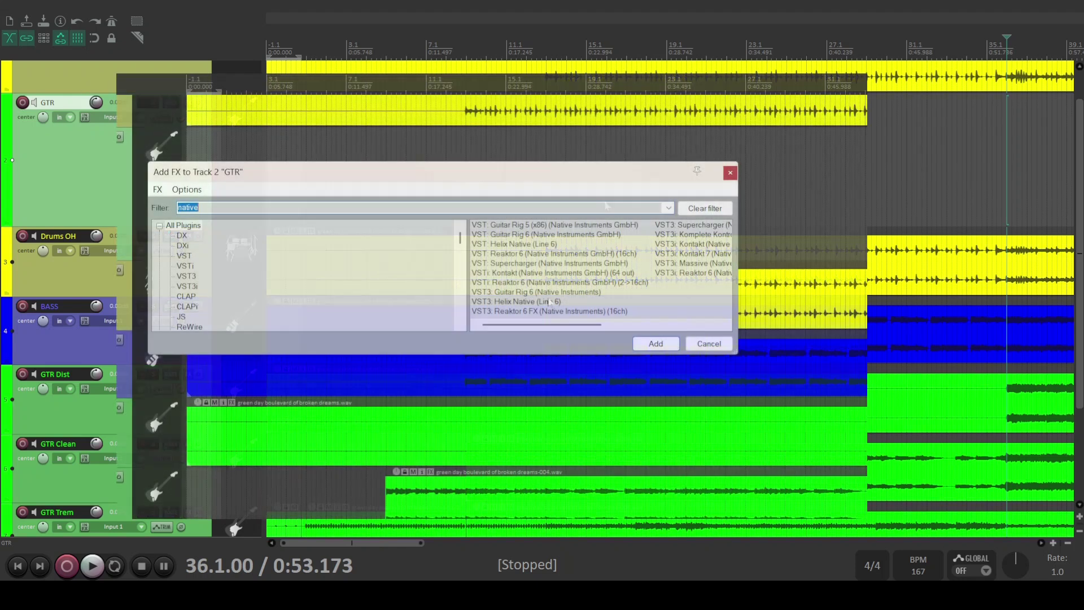
- Add the VST3 Helix Native effect to the GTR track and load the American Idiot preset from the USER 1 setlist
{"action": "left_click", "coordinate": [529, 302]}
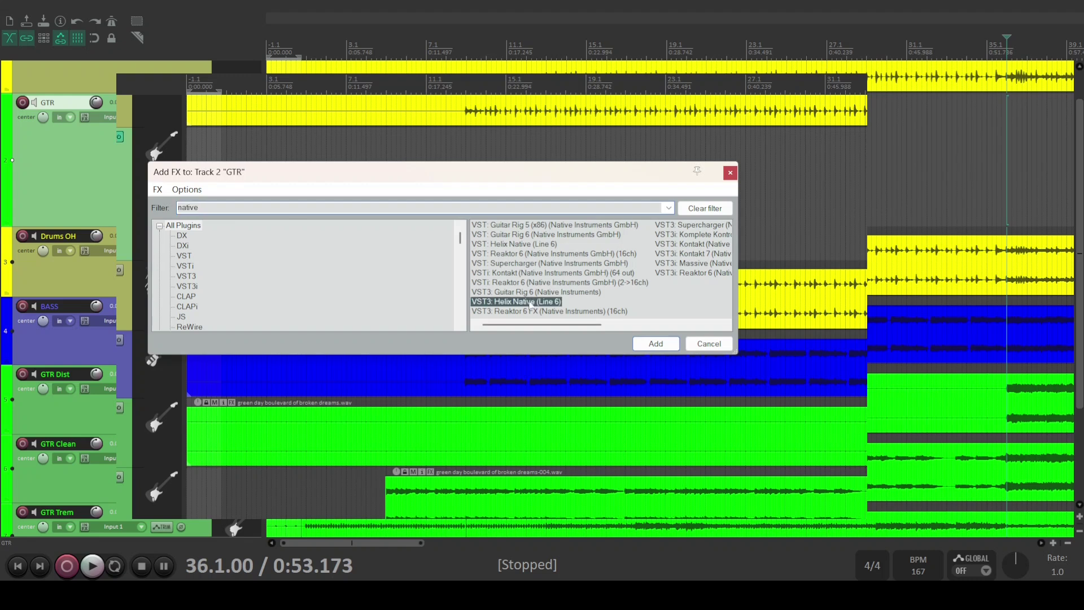
{"action": "double_click", "coordinate": [529, 302]}
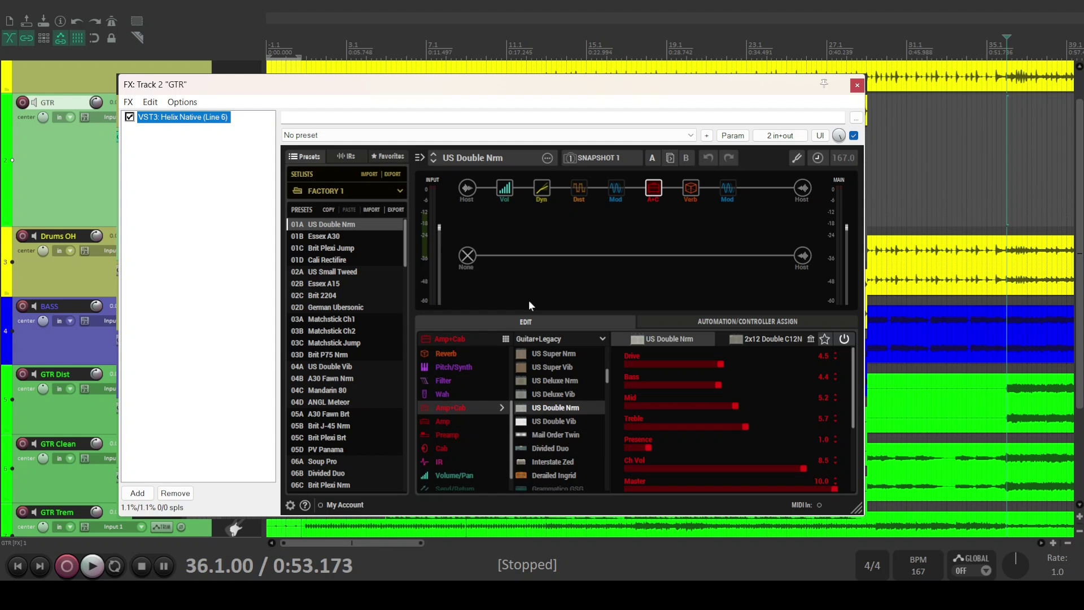
{"action": "left_click", "coordinate": [374, 191]}
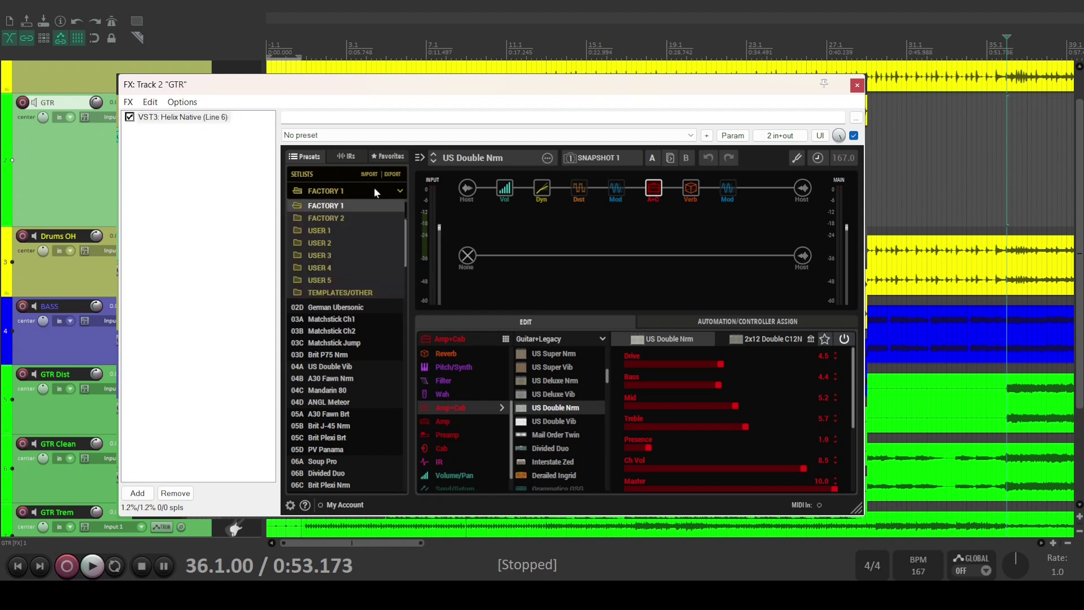
{"action": "left_click", "coordinate": [347, 231]}
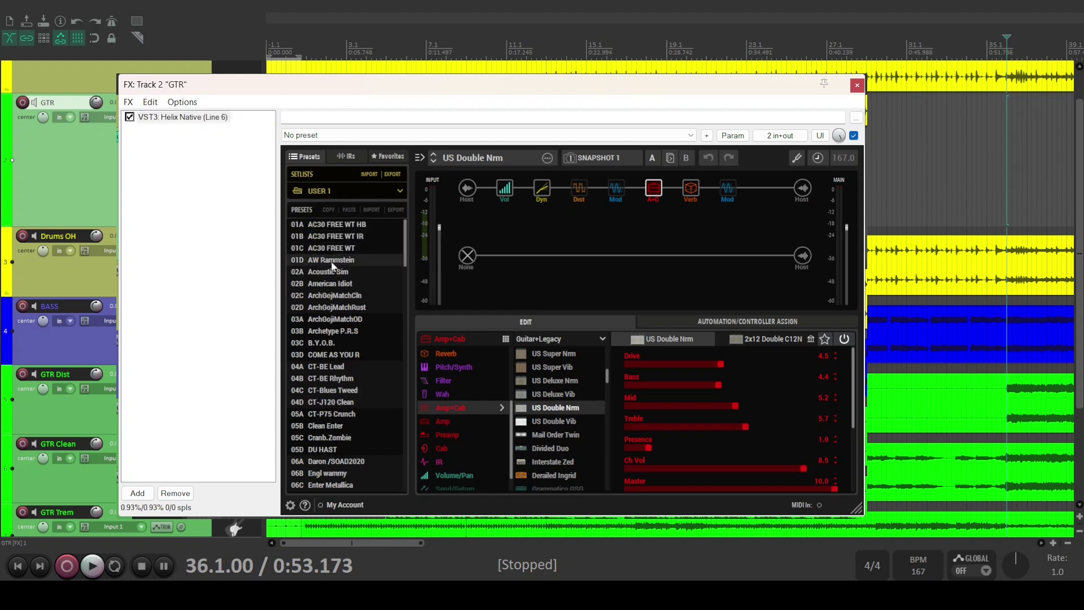
{"action": "left_click", "coordinate": [338, 284]}
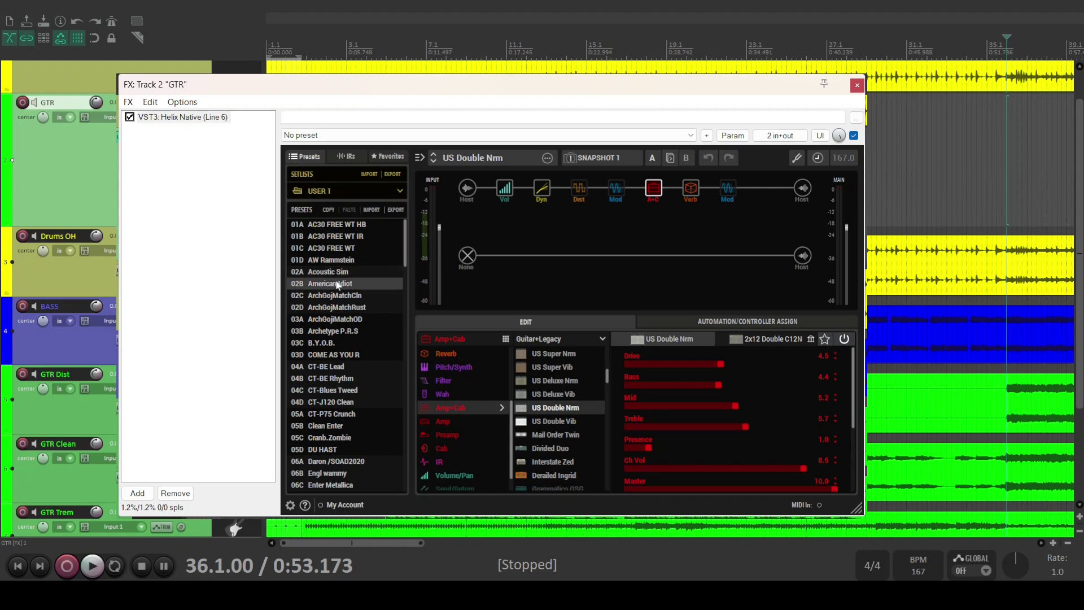
{"action": "double_click", "coordinate": [338, 284]}
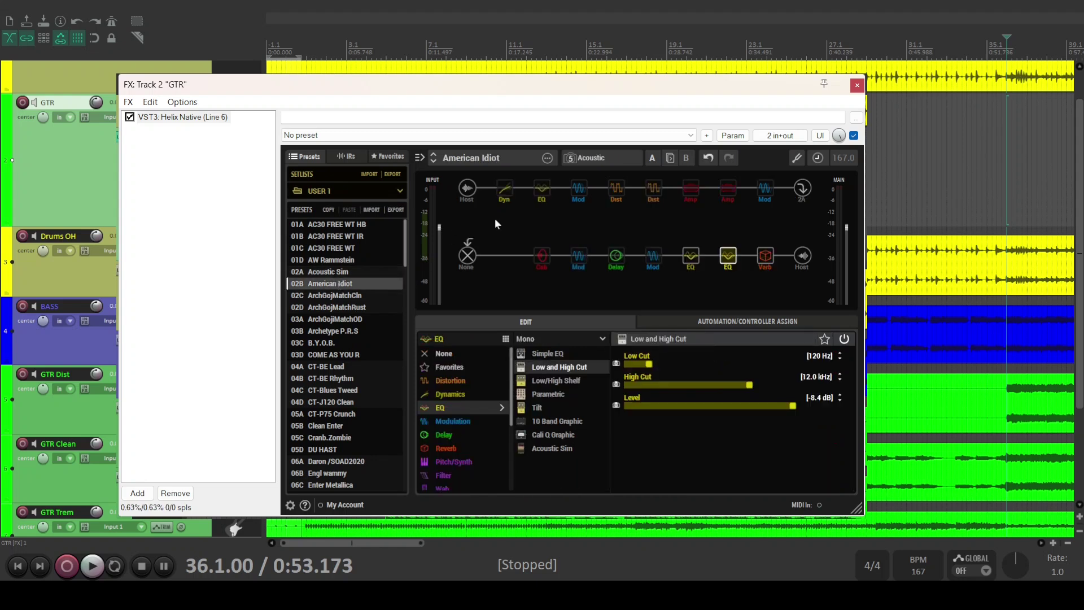
- Switch through the snapshots of the American Idiot preset to review the available guitar tones
{"action": "left_click", "coordinate": [609, 158]}
{"action": "left_click", "coordinate": [598, 171]}
{"action": "left_click", "coordinate": [620, 158]}
{"action": "left_click", "coordinate": [601, 187]}
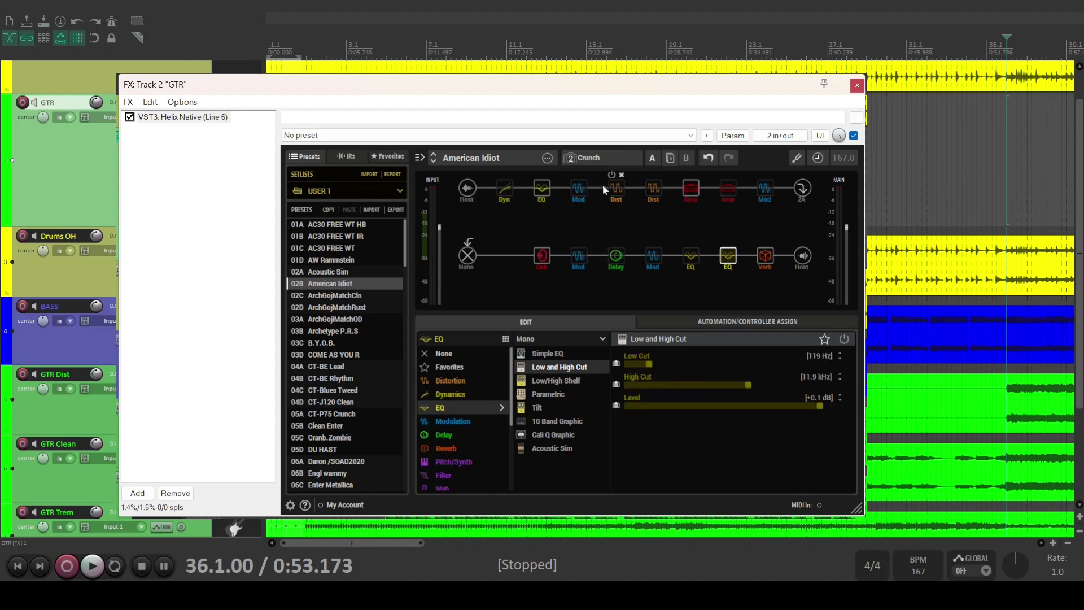
{"action": "left_click", "coordinate": [620, 158]}
{"action": "left_click", "coordinate": [601, 201]}
{"action": "left_click", "coordinate": [613, 158]}
{"action": "left_click", "coordinate": [591, 217]}
{"action": "left_click", "coordinate": [615, 158]}
{"action": "left_click", "coordinate": [598, 227]}
{"action": "left_click", "coordinate": [613, 157]}
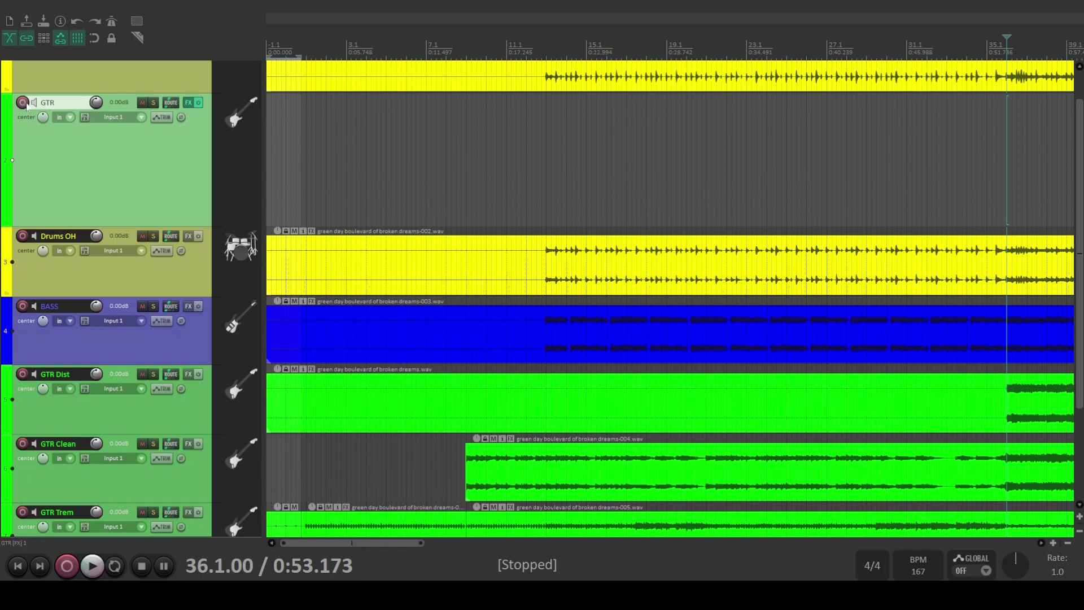
- Arm the GTR track for recording and add a marker named "Sanpshot 7: trmolo" at 1.1.00
{"action": "left_click", "coordinate": [23, 103]}
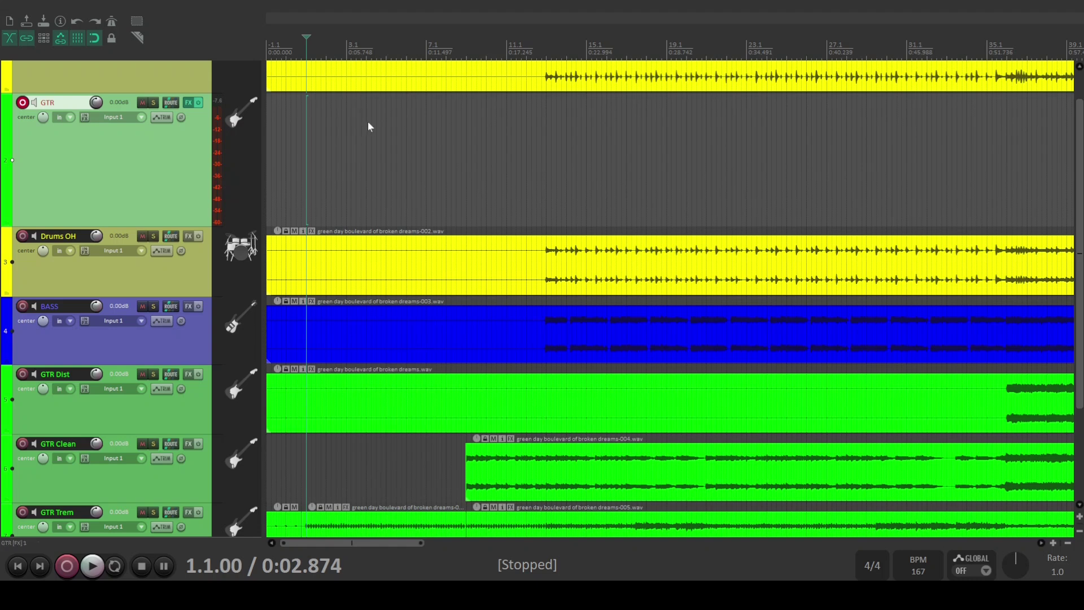
{"action": "key", "text": "shift+m"}
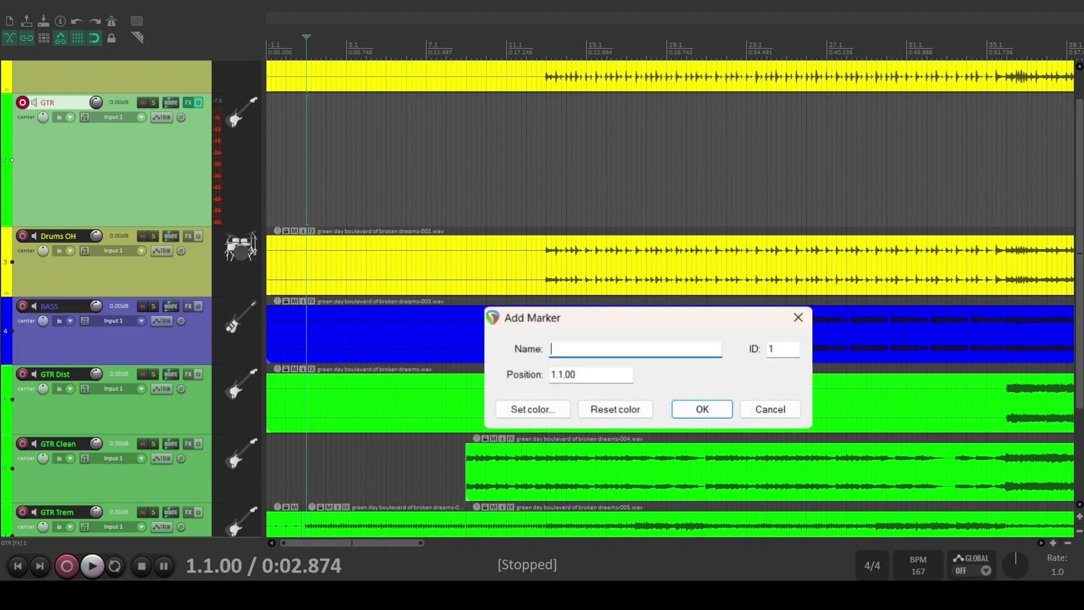
{"action": "type", "text": "Sanpshot 7: trmolo"}
{"action": "key", "text": "Return"}
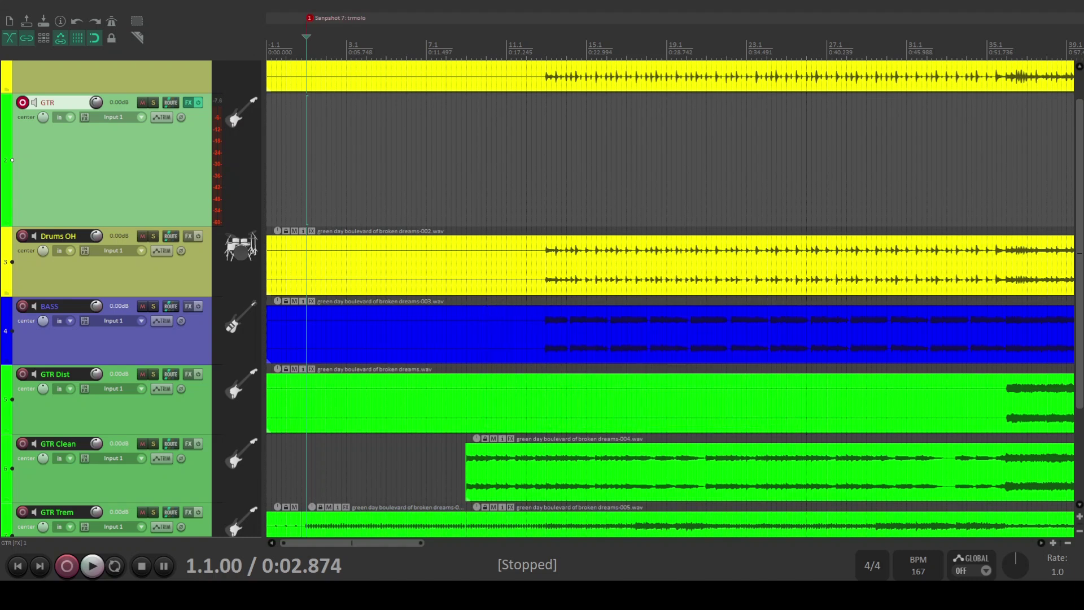
- Add a marker named "Snapshot 5 : Acoustic" at 9.1.00, where the clean guitar starts
{"action": "left_click", "coordinate": [464, 47]}
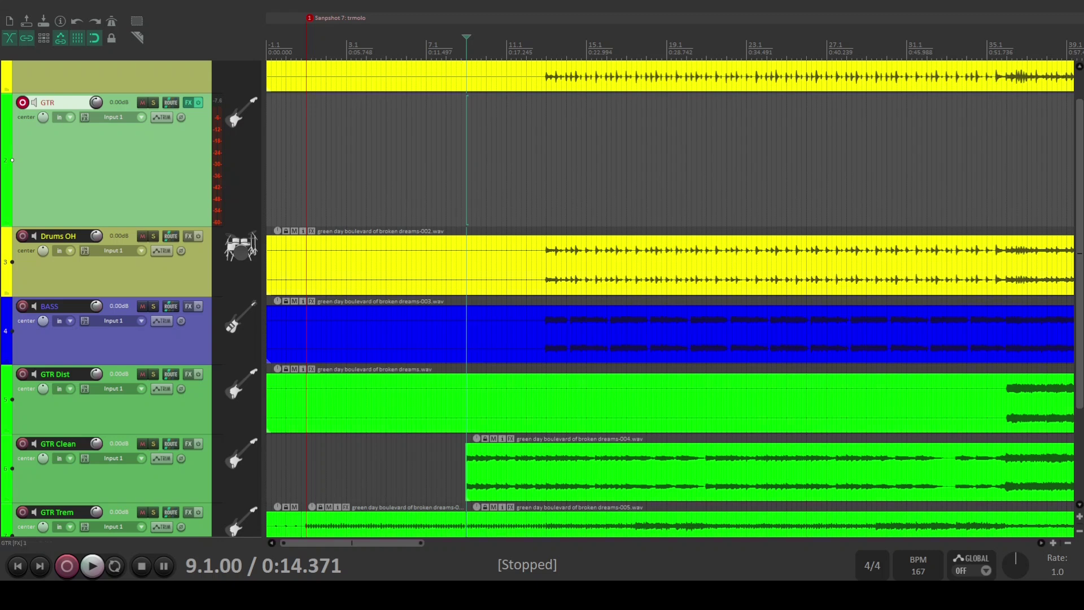
{"action": "key", "text": "shift+m"}
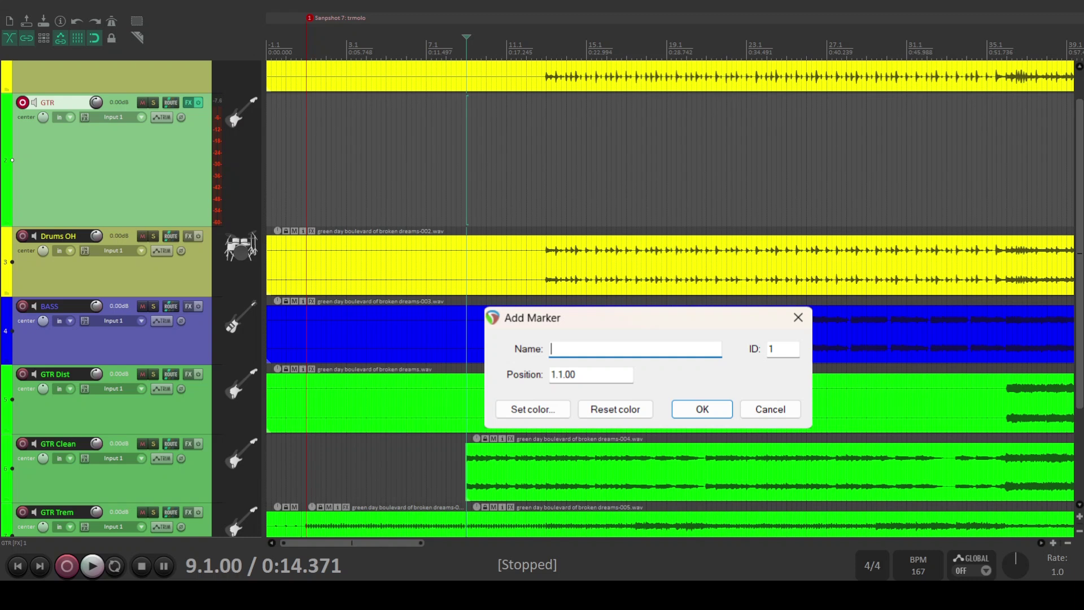
{"action": "key", "text": "Escape"}
{"action": "key", "text": "m"}
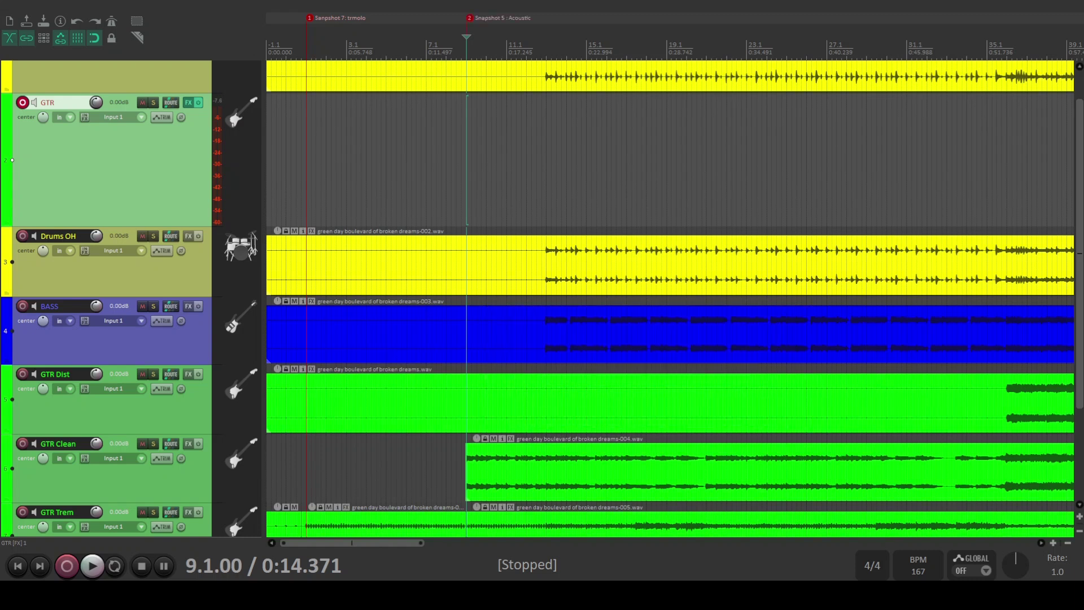
- Add a marker named "Snapshot 3 : Crunch" at 36.1.00 and rename the first marker "Snapshot 7: tremolo"
{"action": "left_click", "coordinate": [1007, 45]}
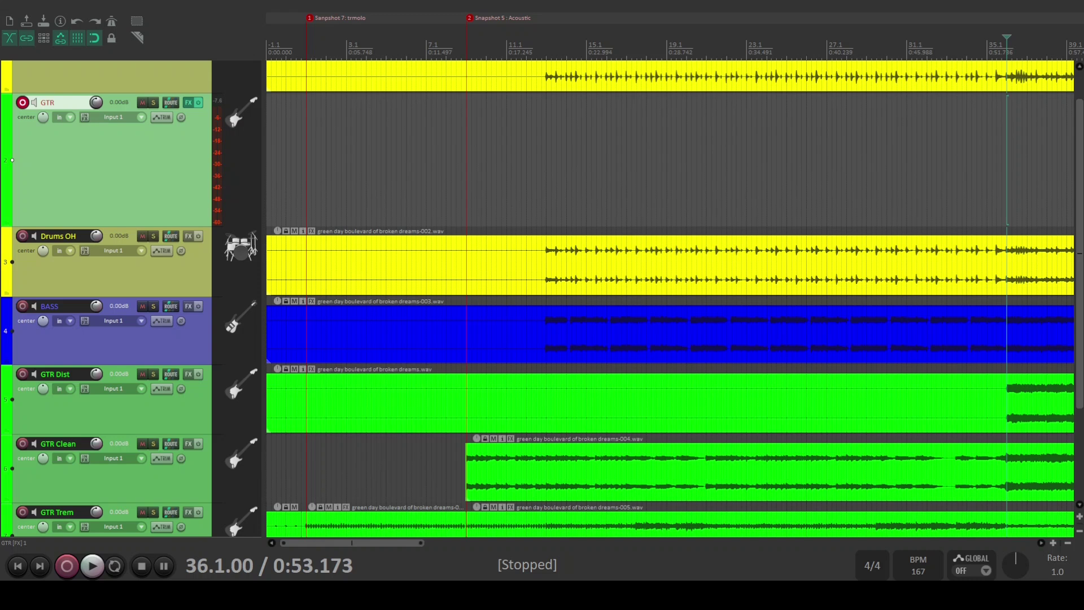
{"action": "key", "text": "m"}
{"action": "left_click", "coordinate": [319, 17]}
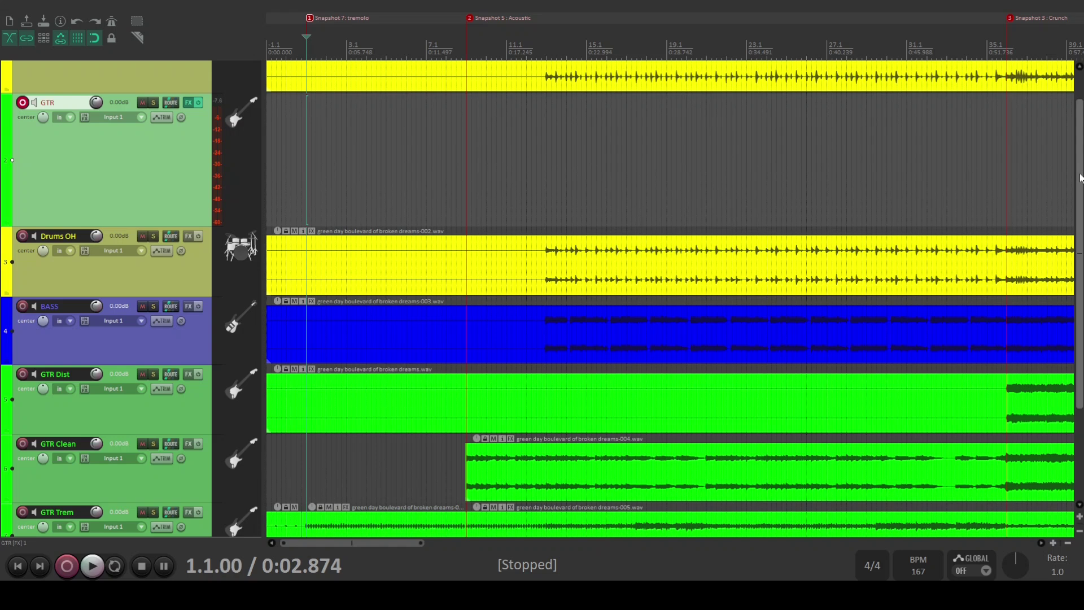
- Move the GTR track below the Vocals track at the end of the track list
{"action": "scroll", "coordinate": [1080, 178], "scroll_direction": "down", "scroll_amount": 2}
{"action": "scroll", "coordinate": [1080, 179], "scroll_direction": "up", "scroll_amount": 1}
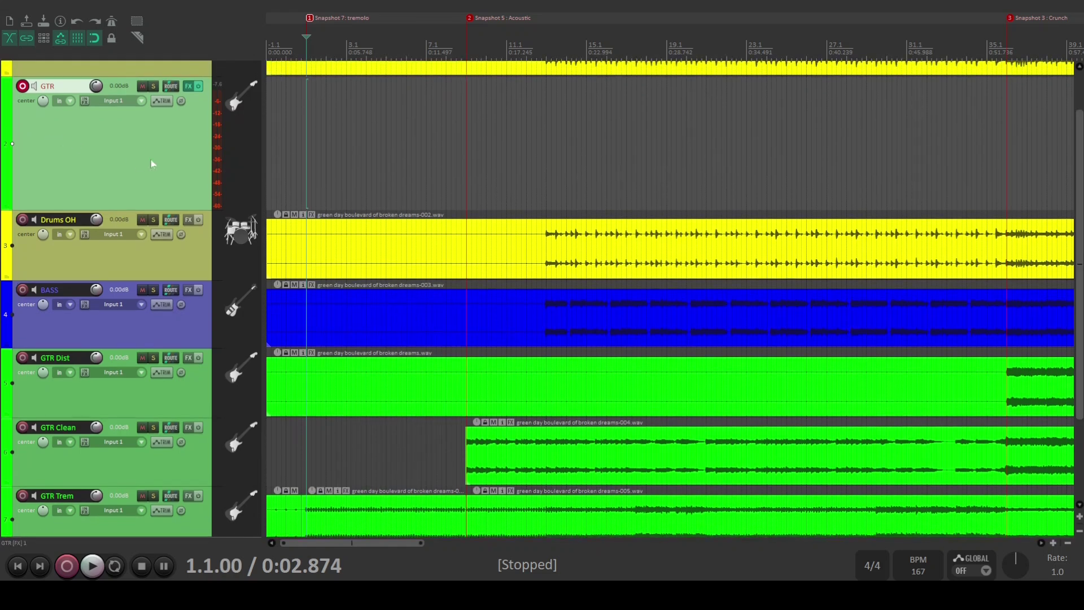
{"action": "left_click_drag", "start_coordinate": [168, 269], "coordinate": [153, 509]}
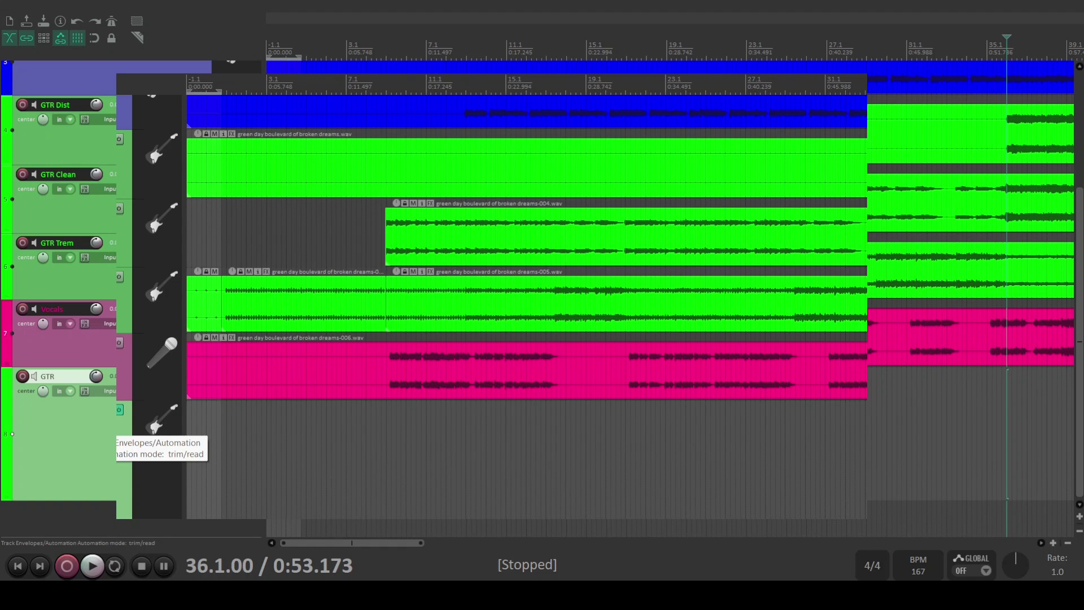
- Show the Helix Native Snapshot Index automation envelope on the GTR track
{"action": "left_click", "coordinate": [120, 410]}
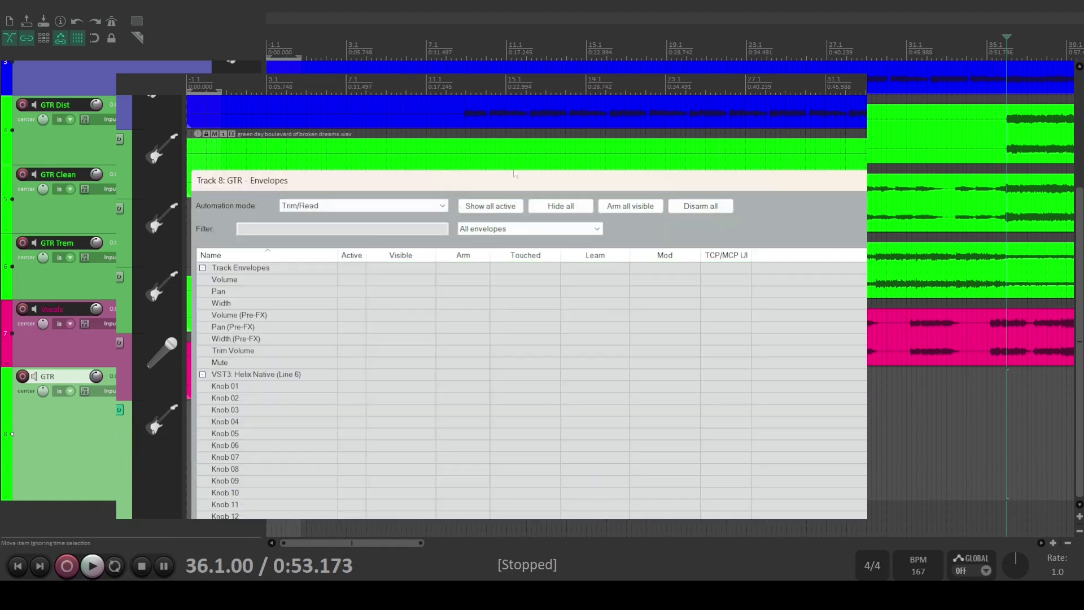
{"action": "scroll", "coordinate": [331, 388], "scroll_direction": "down", "scroll_amount": 7}
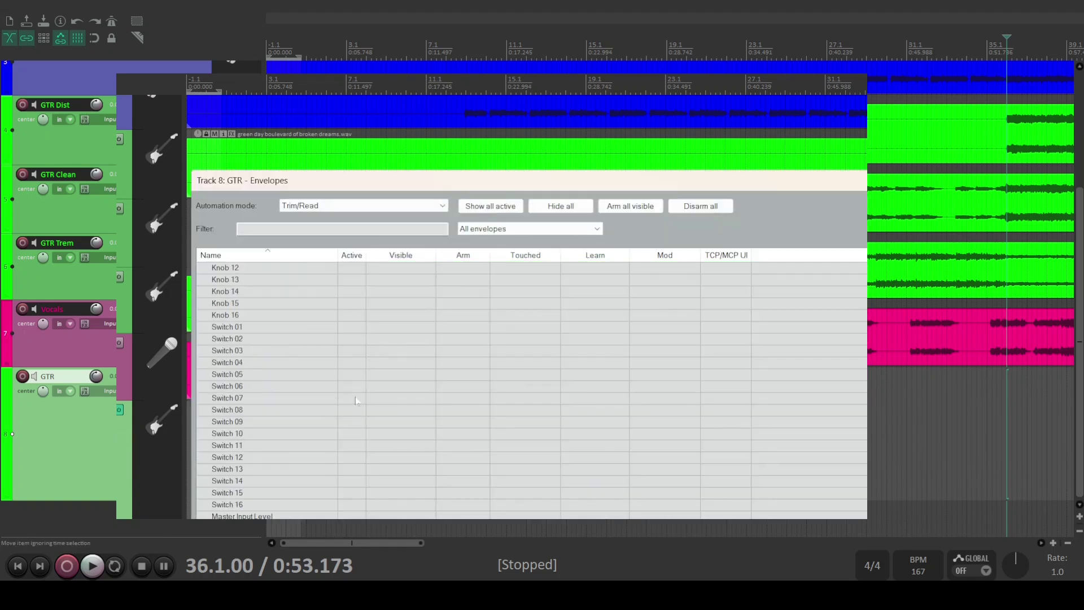
{"action": "scroll", "coordinate": [350, 282], "scroll_direction": "down", "scroll_amount": 1}
{"action": "left_click_drag", "start_coordinate": [336, 181], "coordinate": [335, 105]}
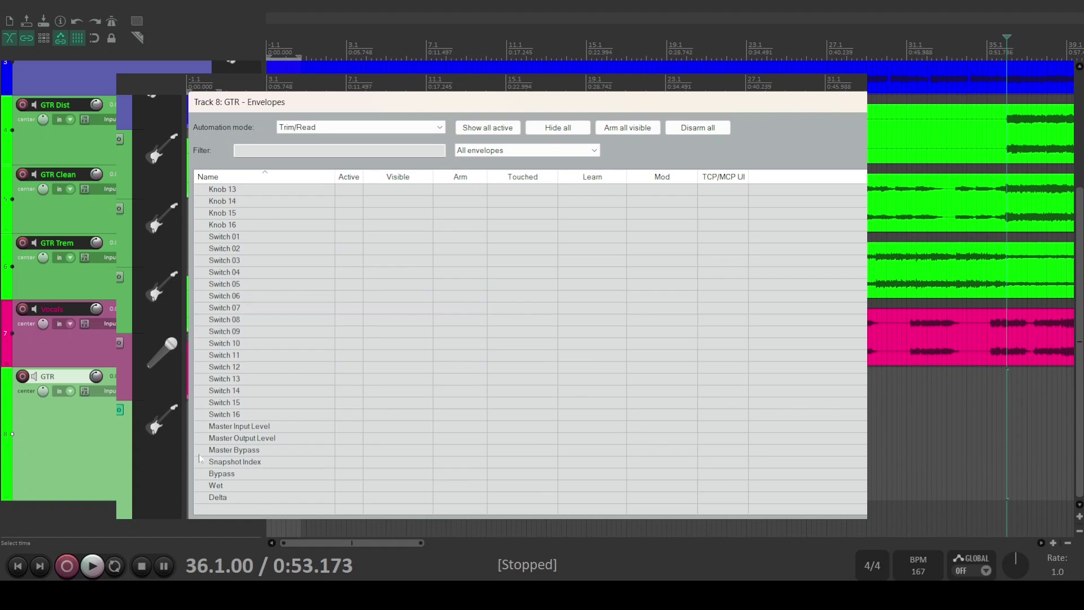
{"action": "left_click", "coordinate": [350, 463]}
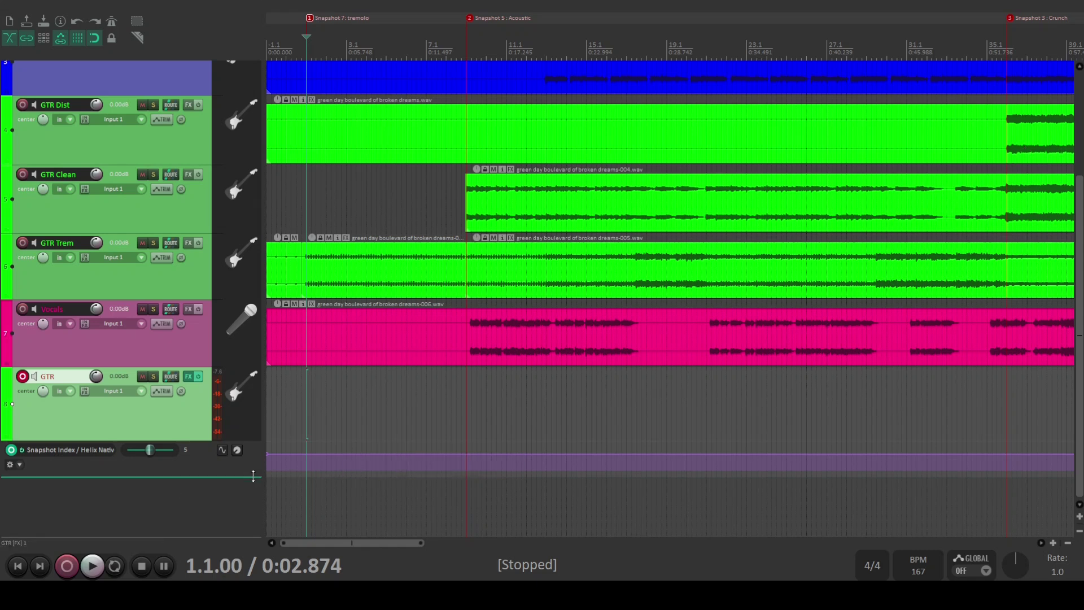
- Enlarge the Snapshot Index lane and vary the envelope between 8 and 1, checking the active snapshot in Helix Native
{"action": "left_click", "coordinate": [320, 476]}
{"action": "left_click_drag", "start_coordinate": [321, 475], "coordinate": [328, 440]}
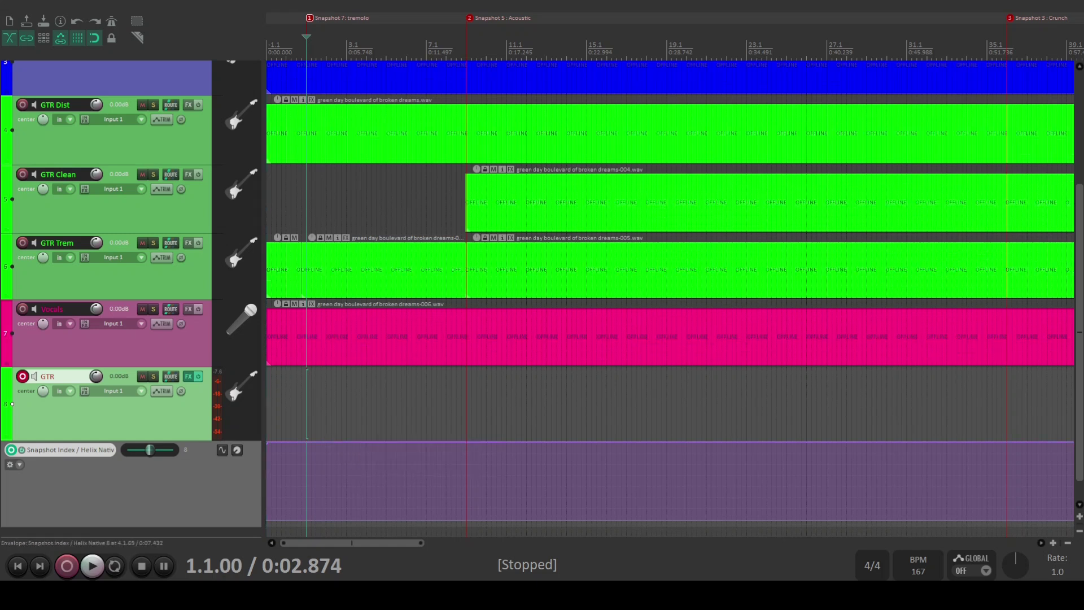
{"action": "key", "text": "shift+f"}
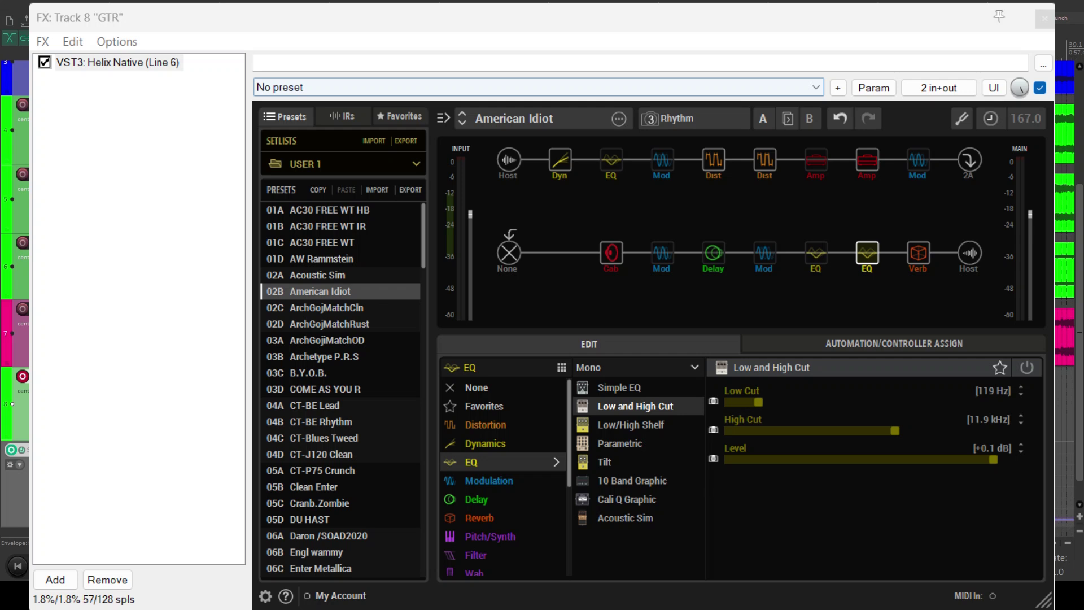
{"action": "key", "text": "Escape"}
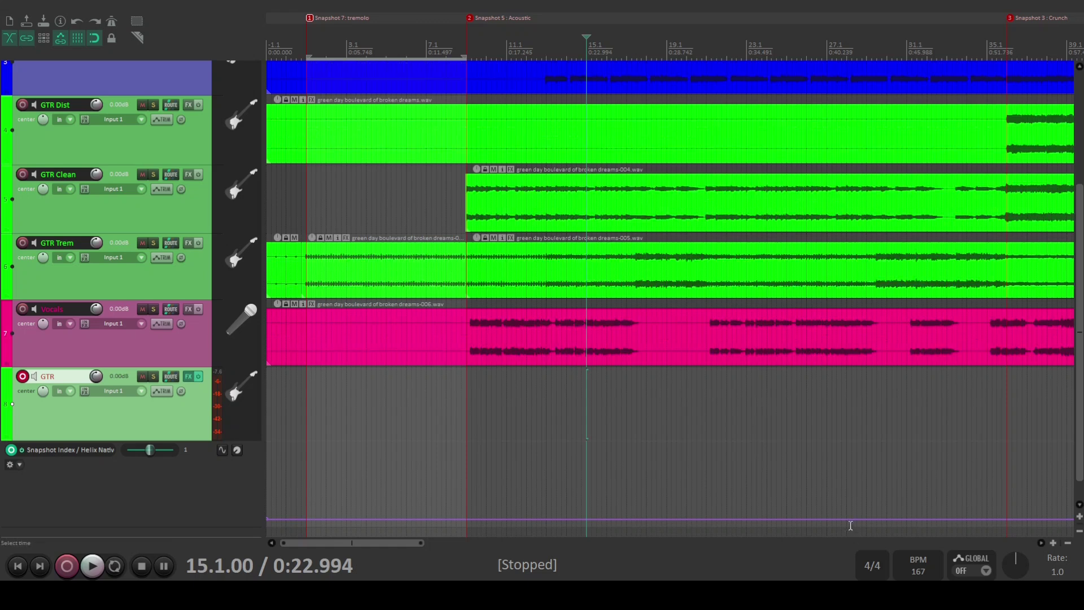
{"action": "mouse_move", "coordinate": [852, 519]}
{"action": "left_mouse_down"}
{"action": "mouse_move", "coordinate": [858, 452]}
{"action": "mouse_move", "coordinate": [859, 520]}
{"action": "left_mouse_up"}
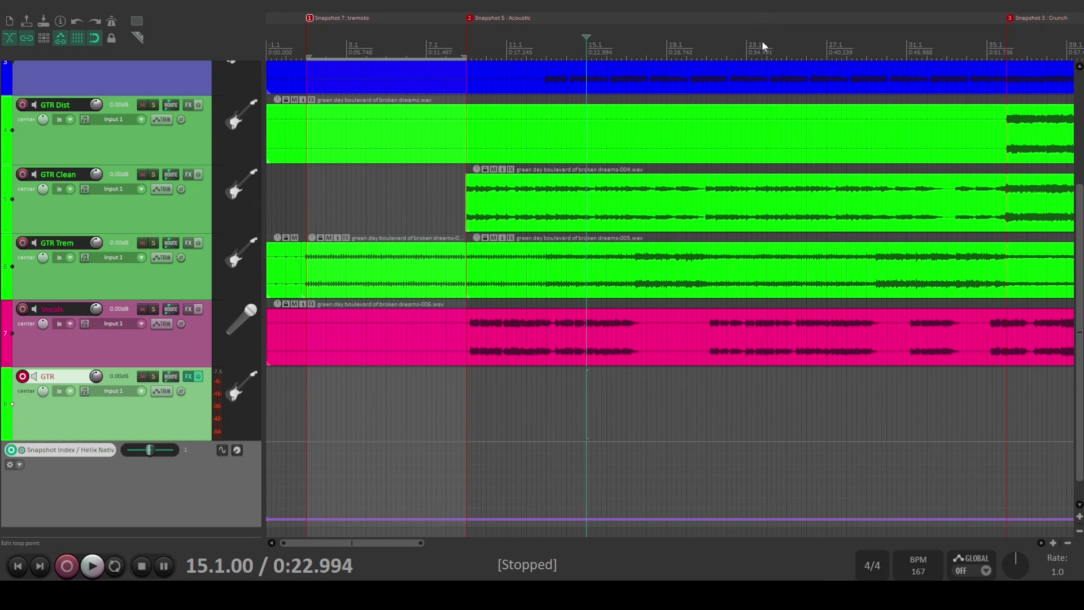
- Raise the Snapshot Index envelope to 7 between the tremolo marker and the Acoustic marker
{"action": "left_click", "coordinate": [497, 493]}
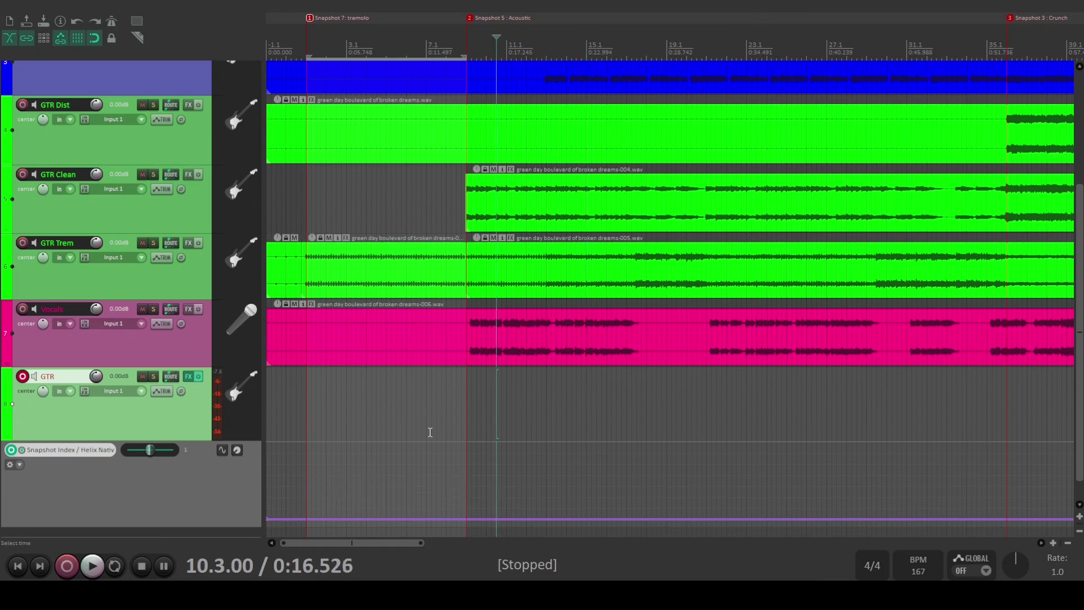
{"action": "left_click", "coordinate": [306, 492]}
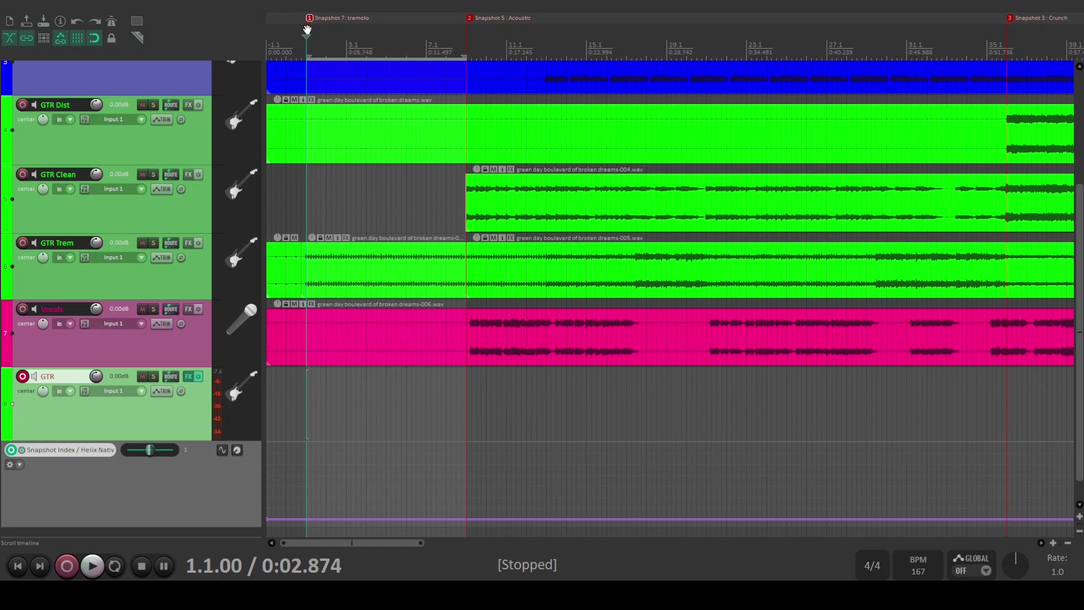
{"action": "left_click", "coordinate": [484, 38]}
{"action": "left_click_drag", "start_coordinate": [470, 38], "coordinate": [466, 37]}
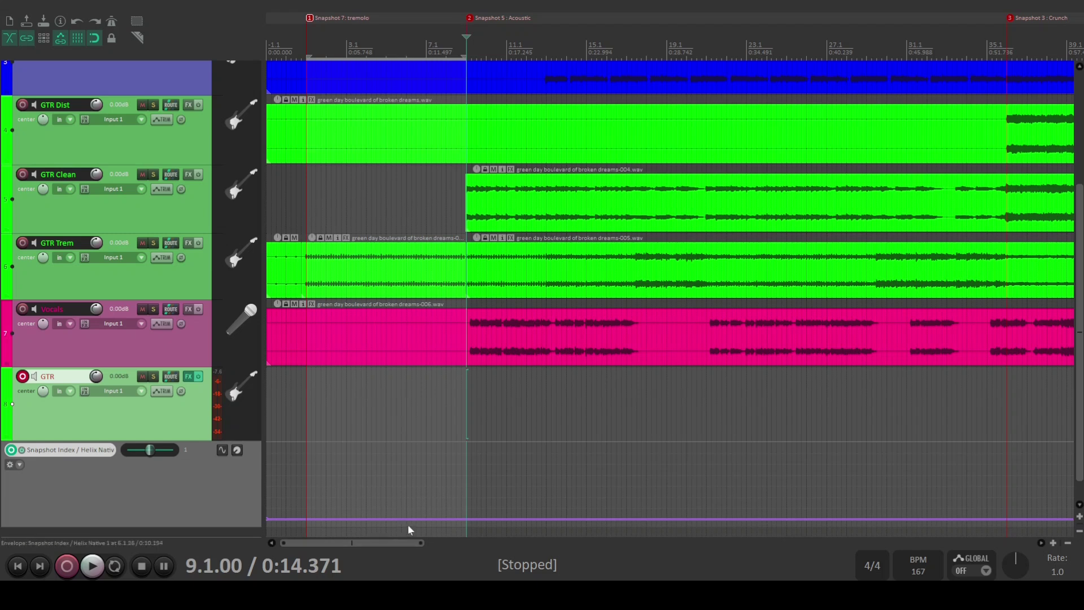
{"action": "left_click_drag", "start_coordinate": [393, 517], "coordinate": [393, 452]}
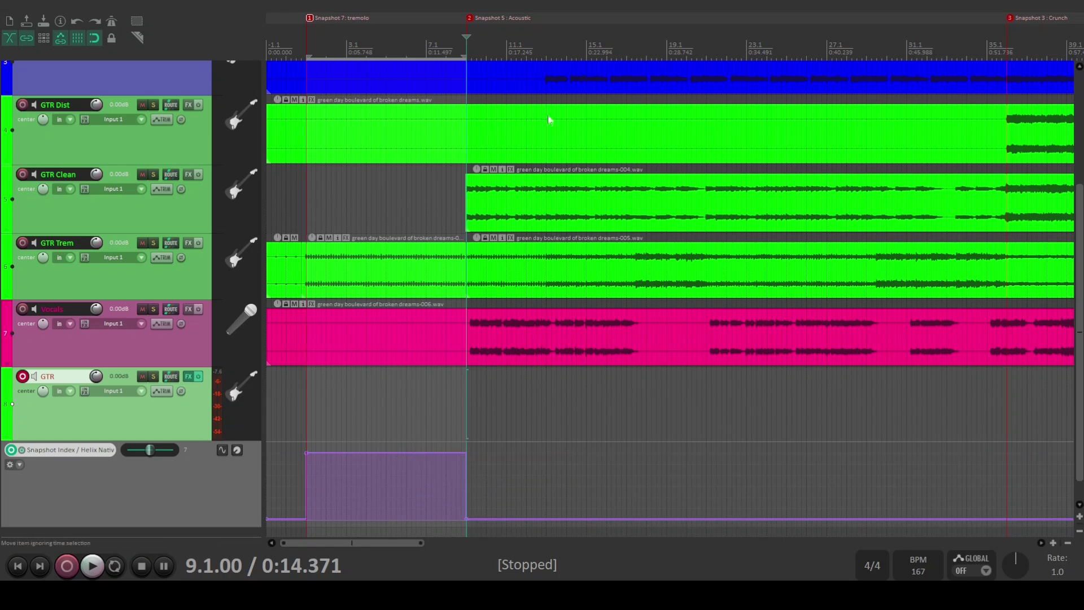
- Select the time between the Acoustic and Crunch markers and raise the Snapshot Index envelope there to 5
{"action": "left_click_drag", "start_coordinate": [1006, 36], "coordinate": [466, 75]}
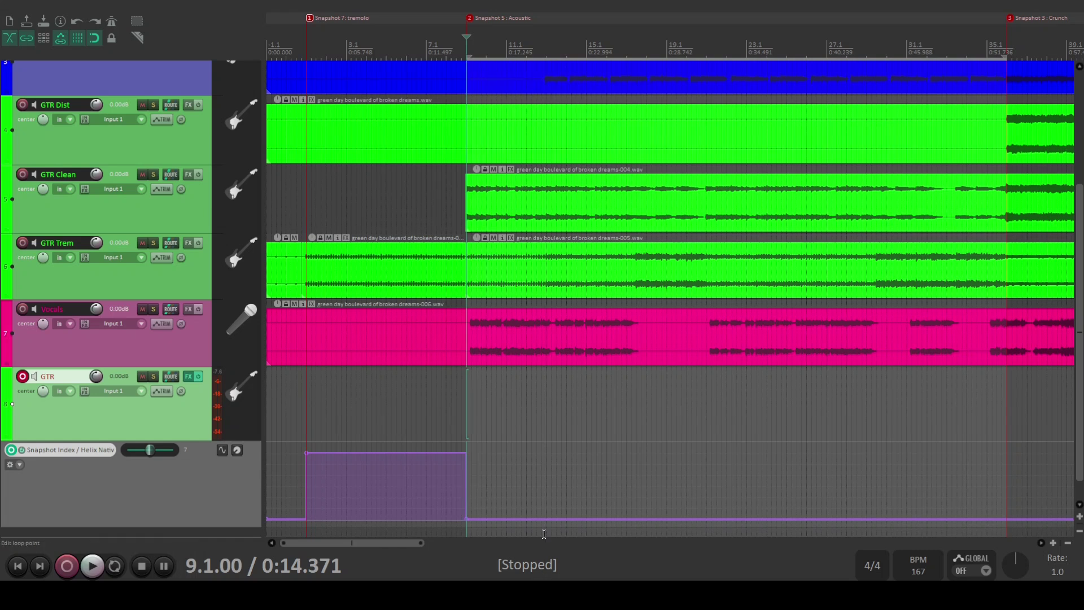
{"action": "left_click_drag", "start_coordinate": [558, 519], "coordinate": [787, 476]}
{"action": "left_click_drag", "start_coordinate": [416, 543], "coordinate": [477, 549]}
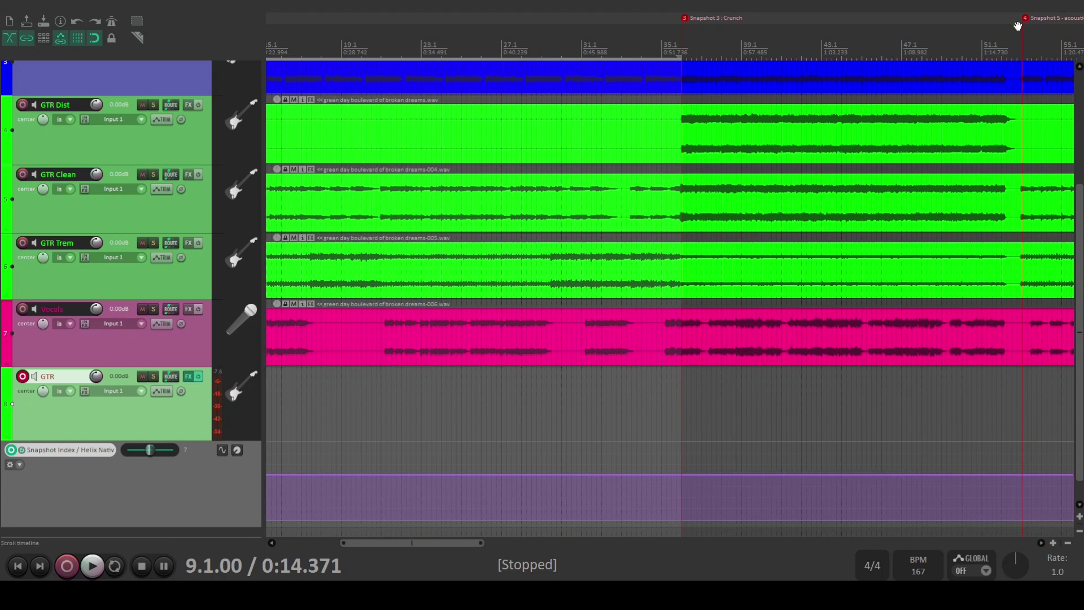
- Select the time between the Crunch marker and the second acoustic marker and lower the Snapshot Index envelope there to 3
{"action": "left_click_drag", "start_coordinate": [1020, 48], "coordinate": [683, 62]}
{"action": "left_click", "coordinate": [682, 464]}
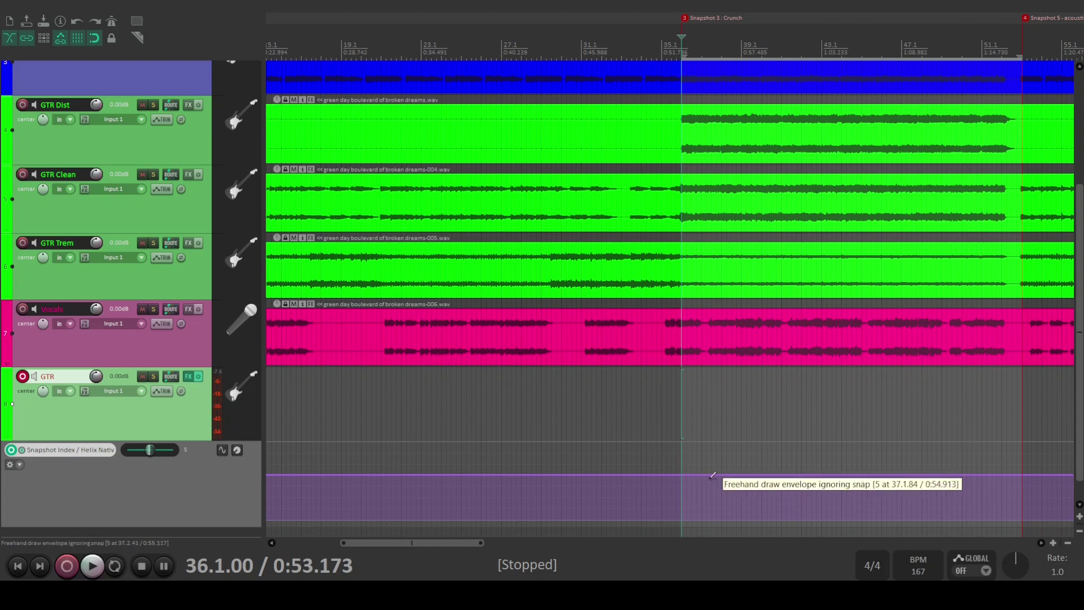
{"action": "mouse_move", "coordinate": [719, 476]}
{"action": "left_mouse_down"}
{"action": "mouse_move", "coordinate": [717, 517]}
{"action": "mouse_move", "coordinate": [717, 498]}
{"action": "left_mouse_up"}
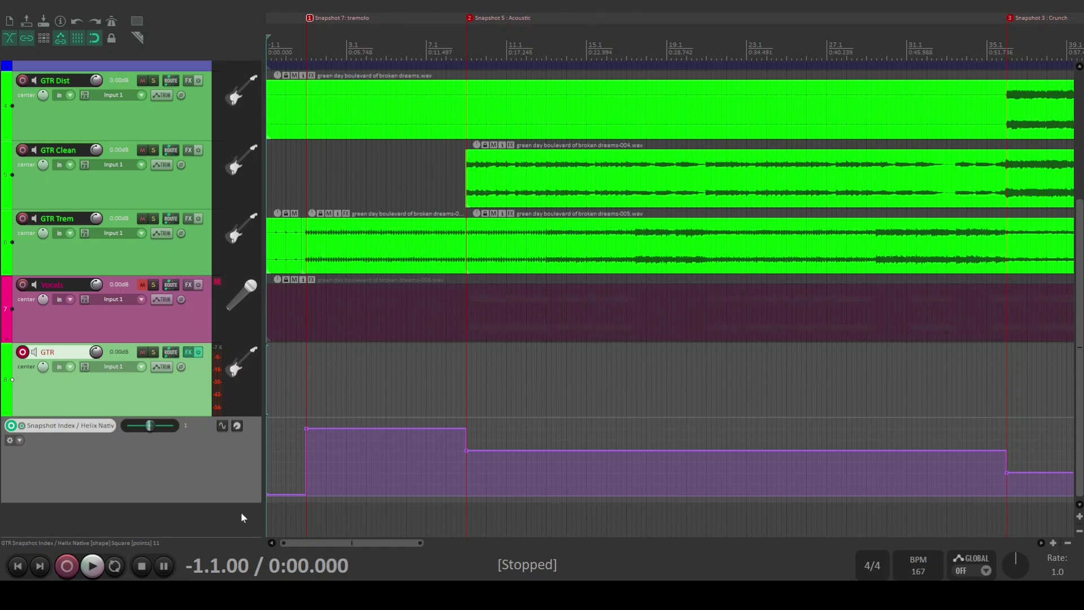
- Play the song from the start with the GTR track's Helix Native window open to check the automated snapshot changes, then close it and stop playback
{"action": "key", "text": "f"}
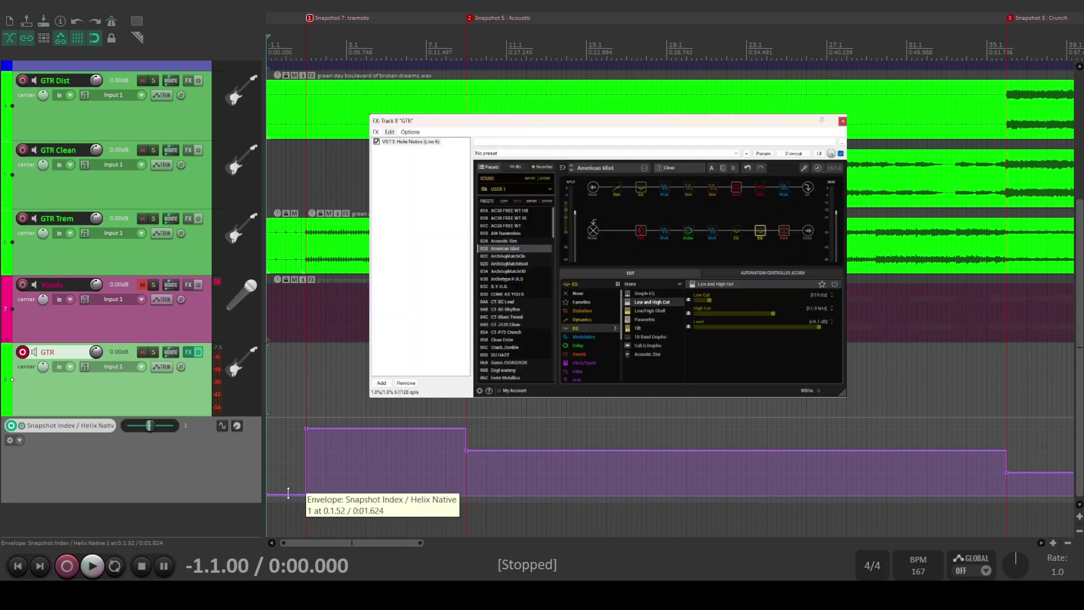
{"action": "left_click", "coordinate": [93, 569]}
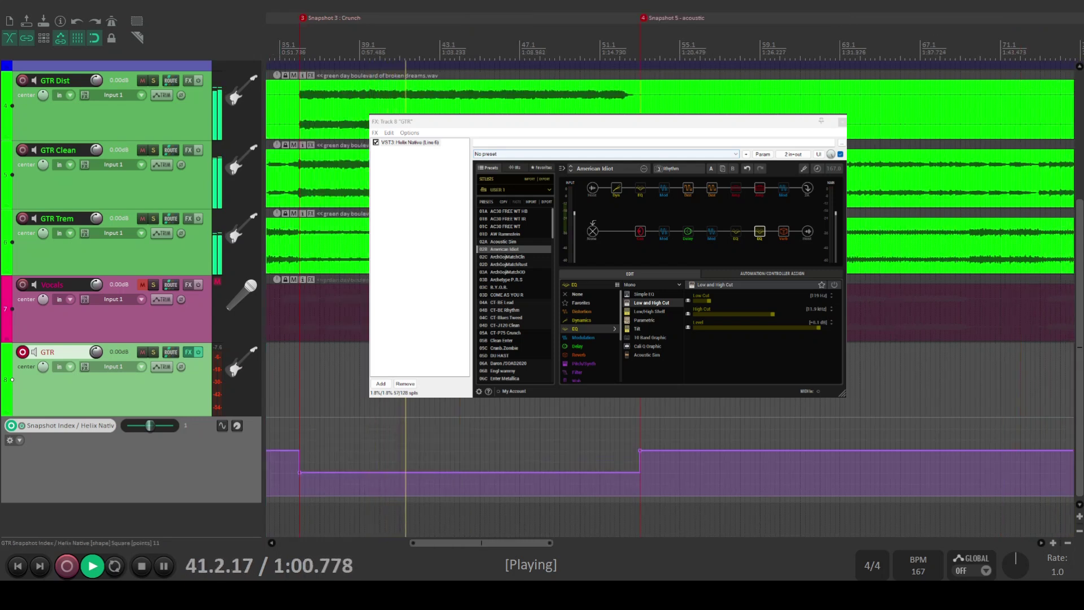
{"action": "key", "text": "Escape"}
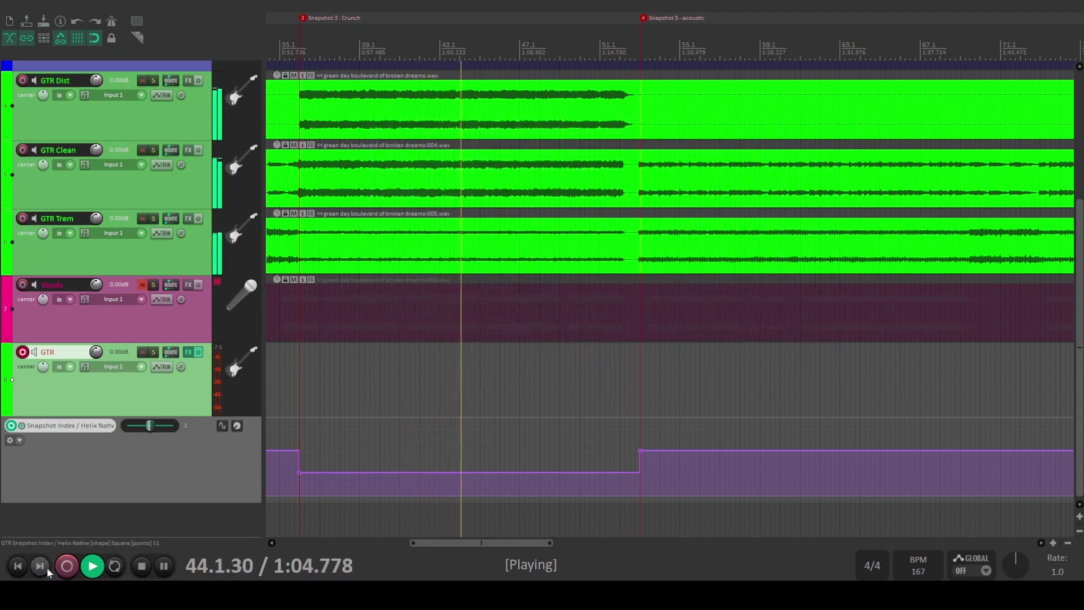
{"action": "left_click", "coordinate": [141, 567]}
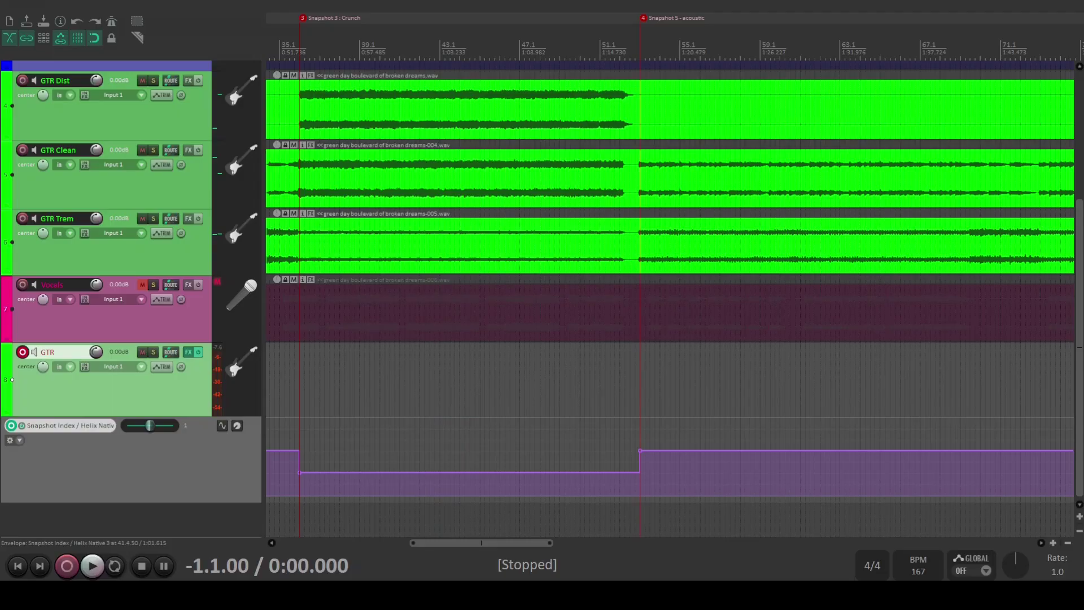